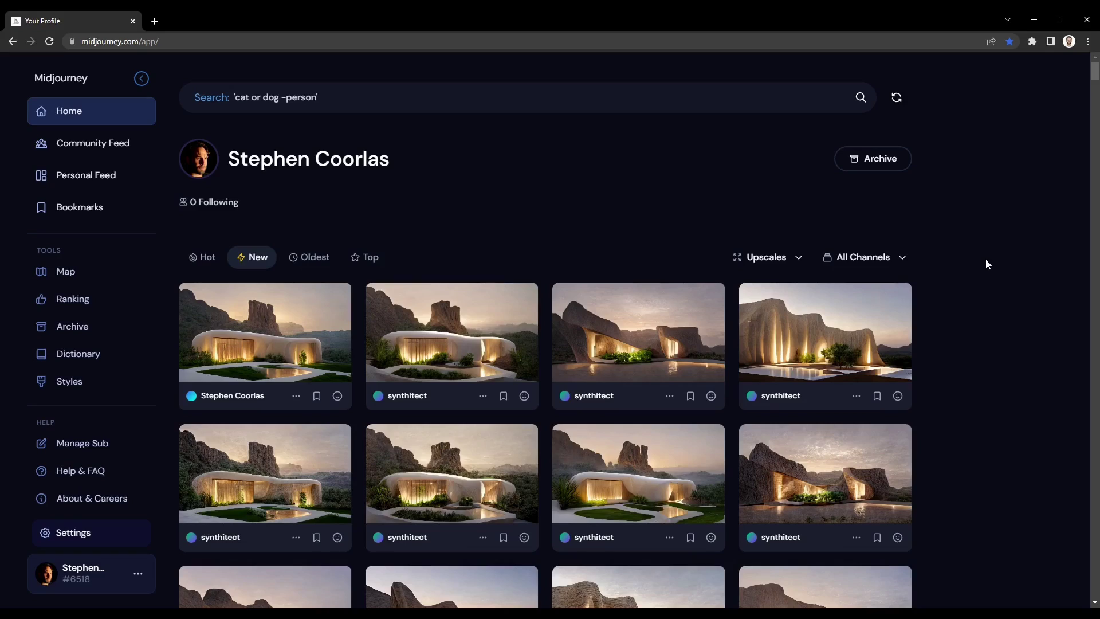
Step: Scroll down the MidJourney Bot messages and enlarge an upscaled architecture render
scroll(986, 264, "down", 5)
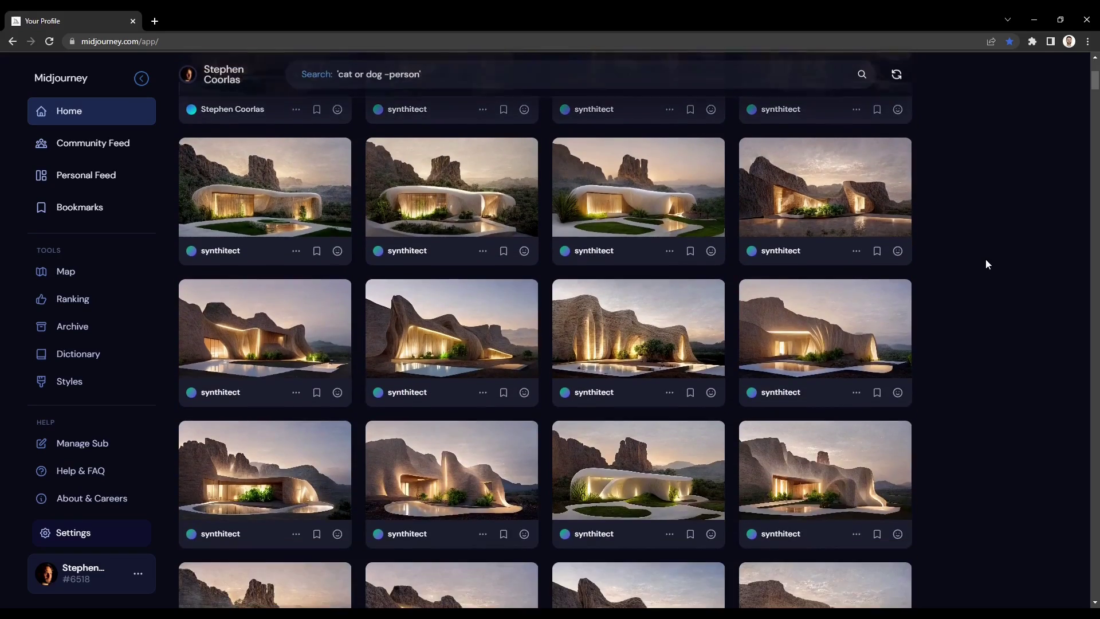
scroll(986, 264, "down", 6)
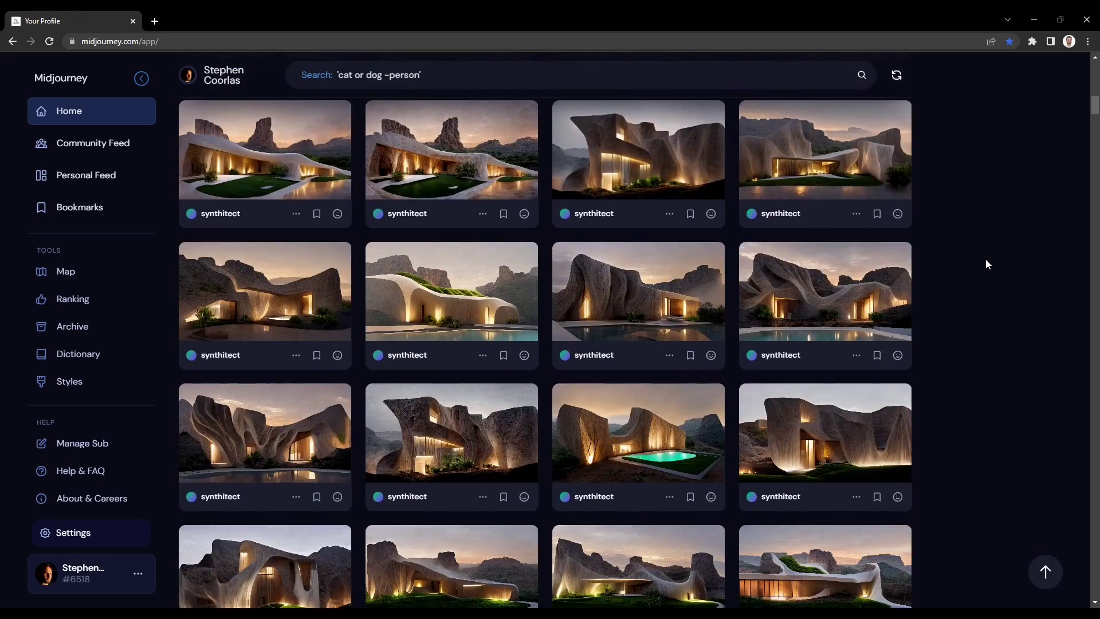
scroll(987, 264, "down", 7)
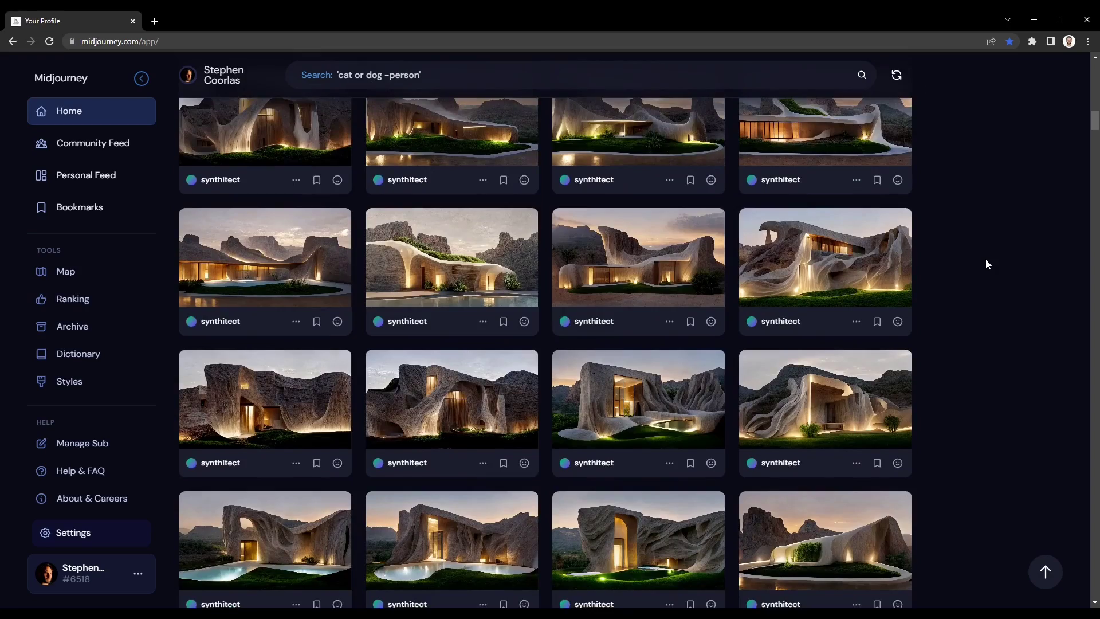
scroll(986, 260, "down", 6)
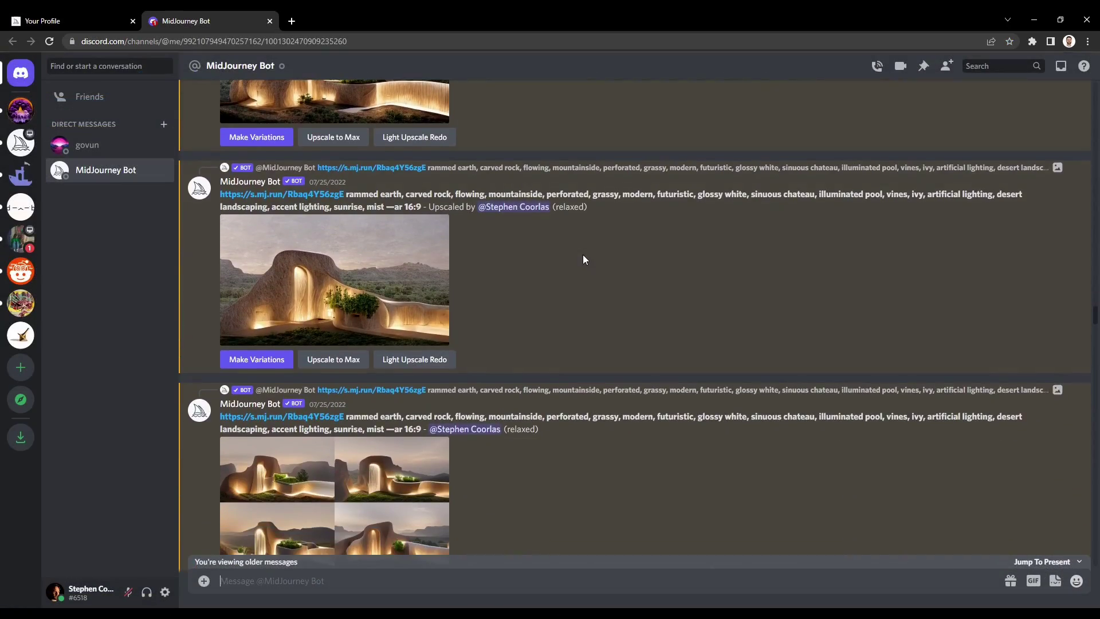
scroll(582, 255, "down", 5)
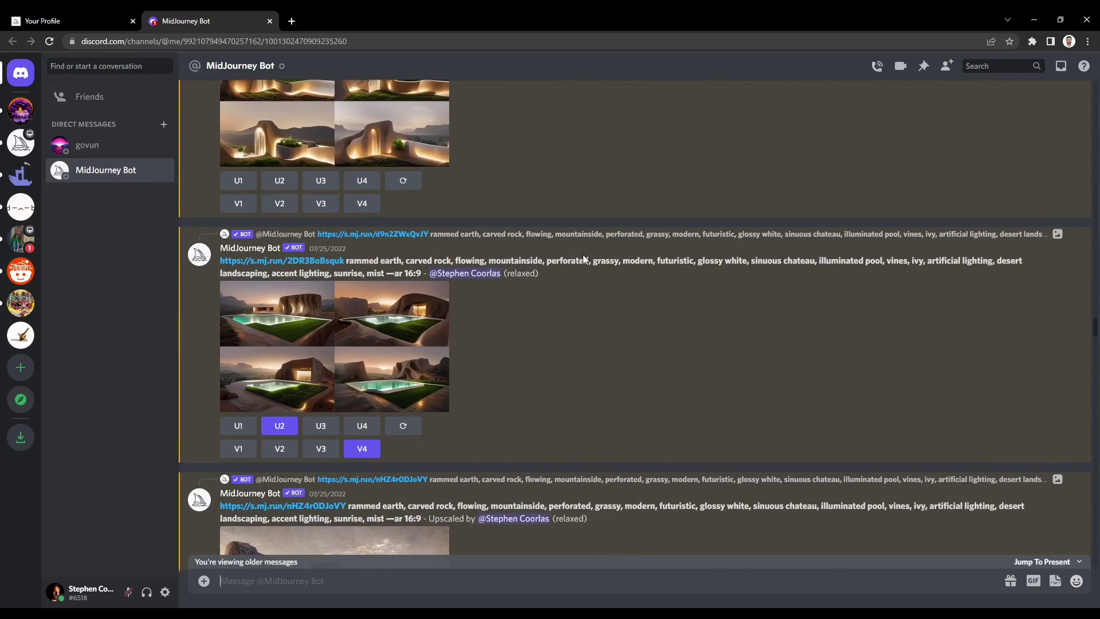
scroll(583, 256, "down", 5)
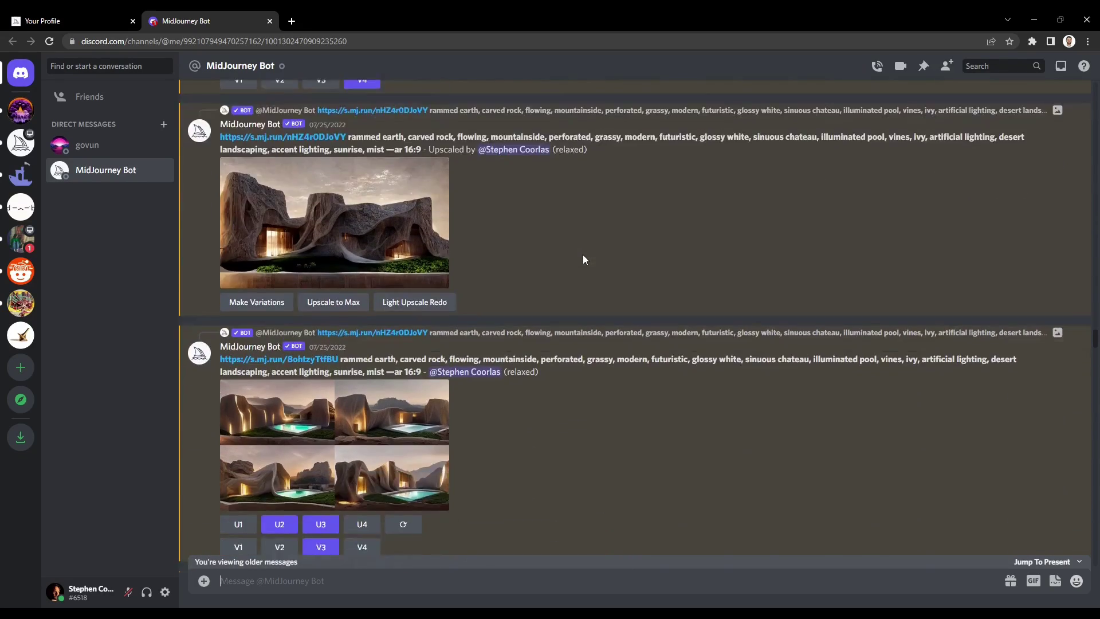
scroll(582, 255, "down", 10)
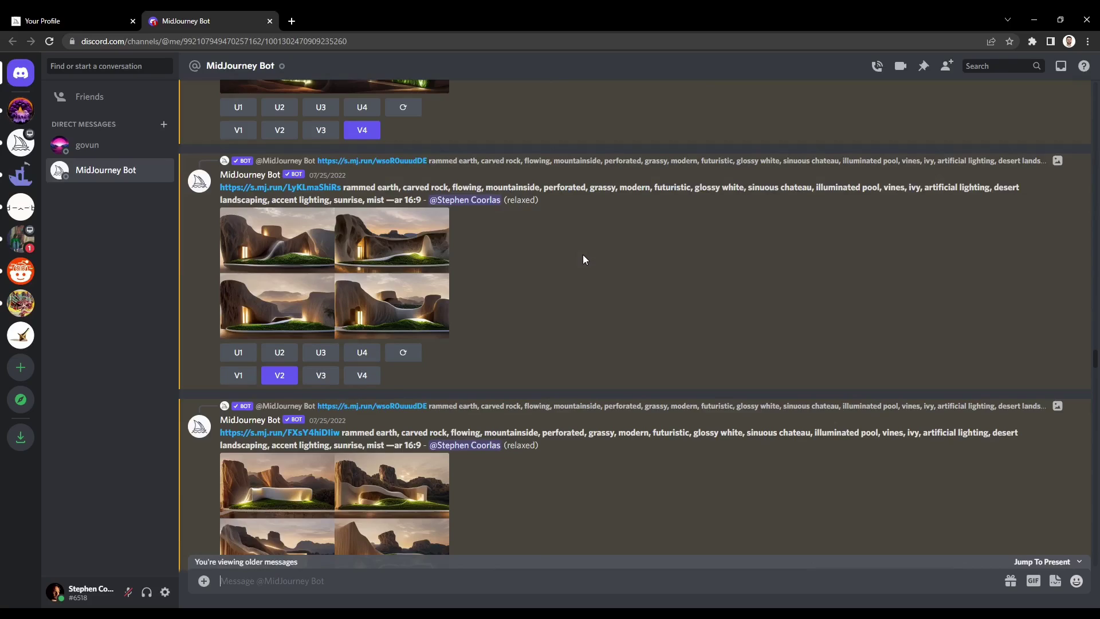
scroll(582, 254, "down", 6)
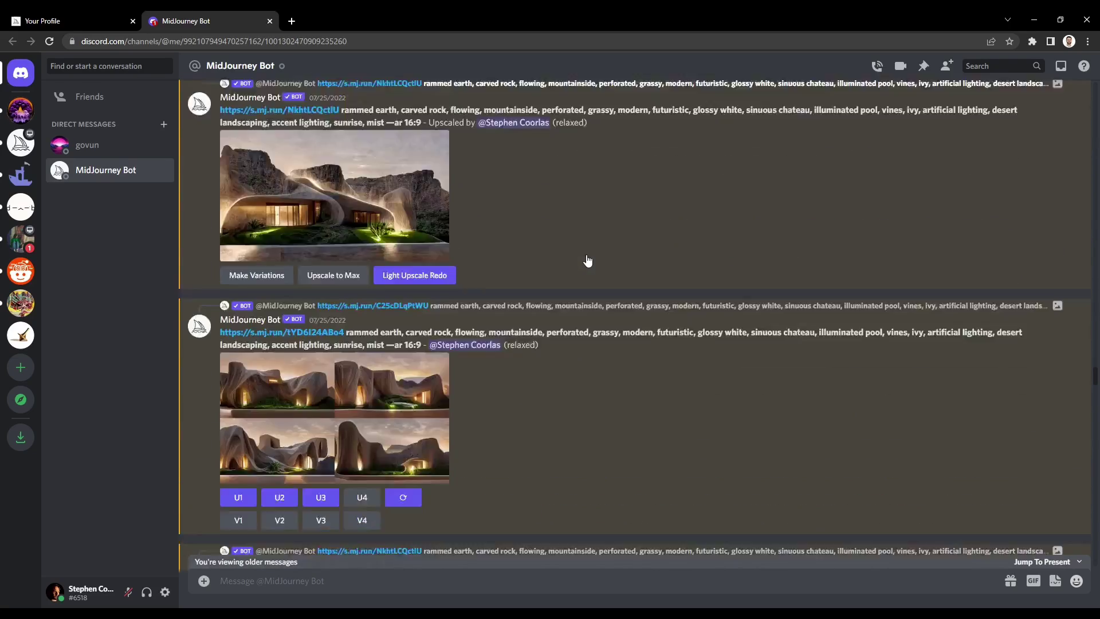
scroll(583, 254, "down", 6)
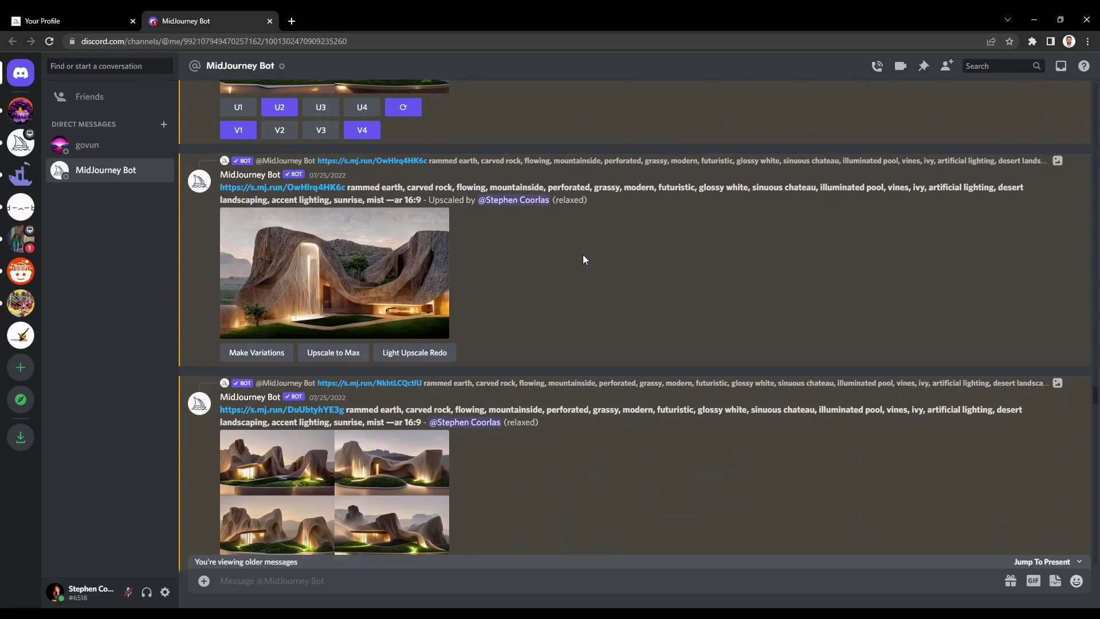
left_click(419, 269)
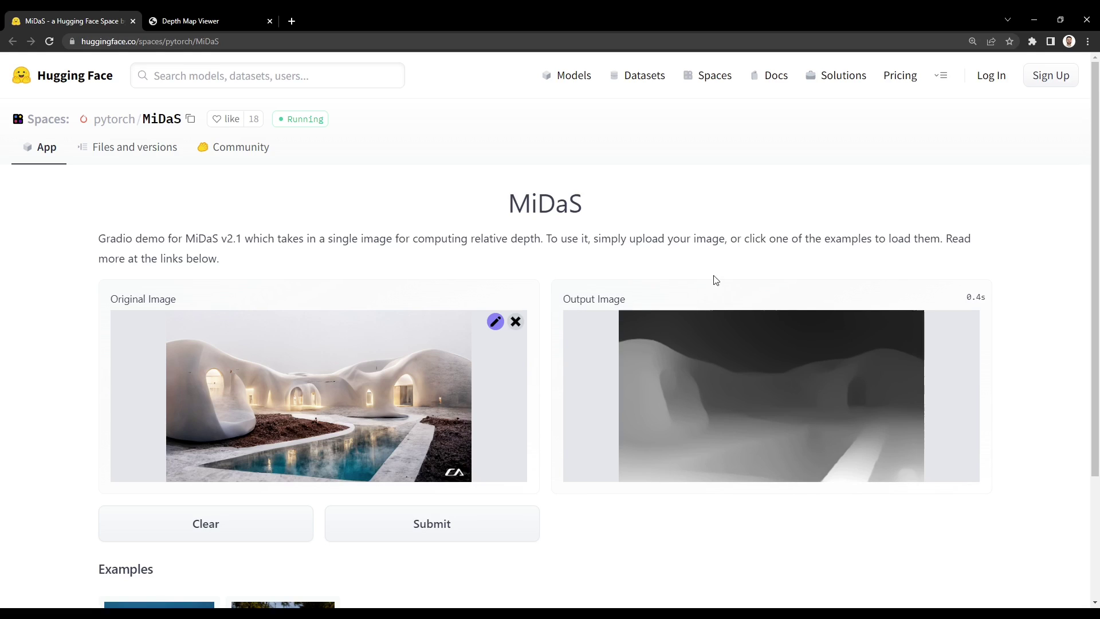
Step: Open the MiDaS depth map output in a new tab and view it at full size
right_click(771, 377)
left_click(785, 385)
left_click(228, 21)
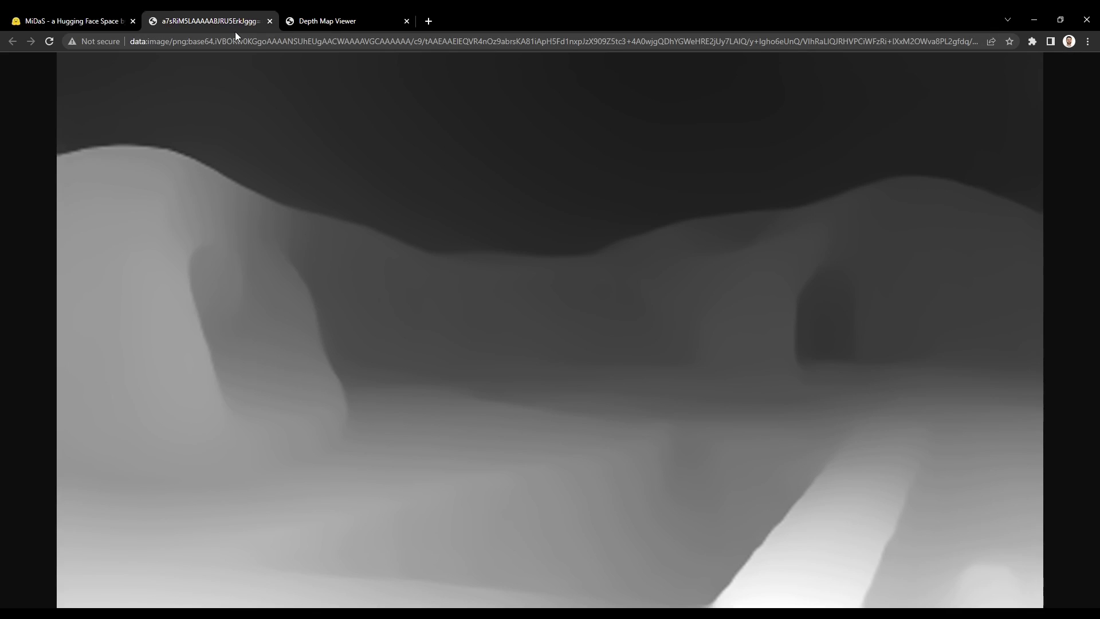
left_click(525, 245)
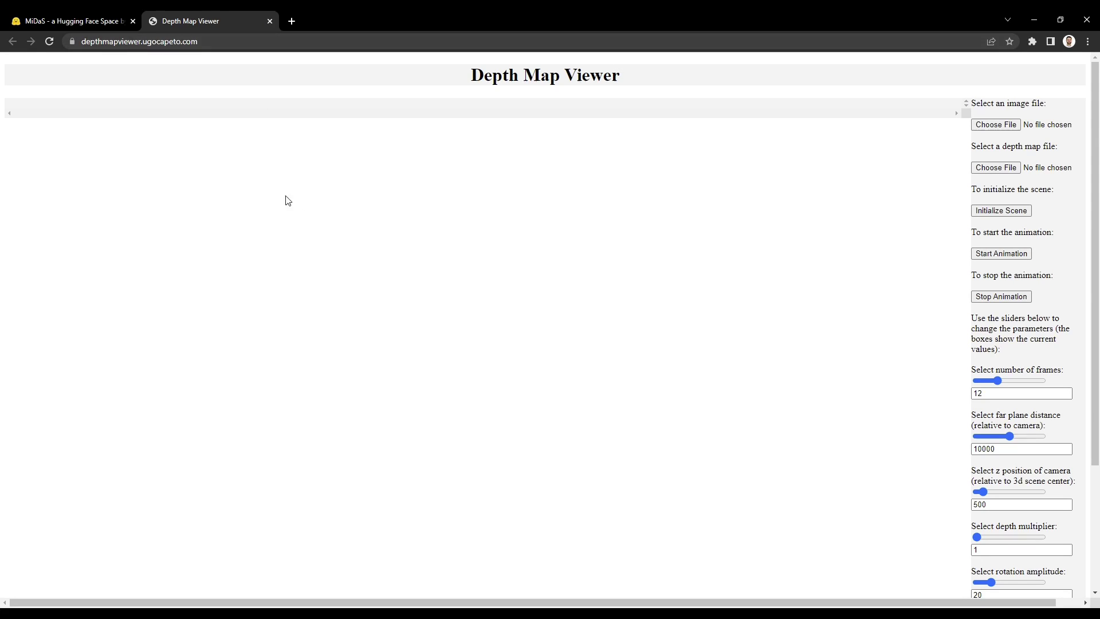
Step: Load the architecture render as the image and Depth Map as the depth file, then initialize the scene
left_click(997, 125)
left_click(995, 168)
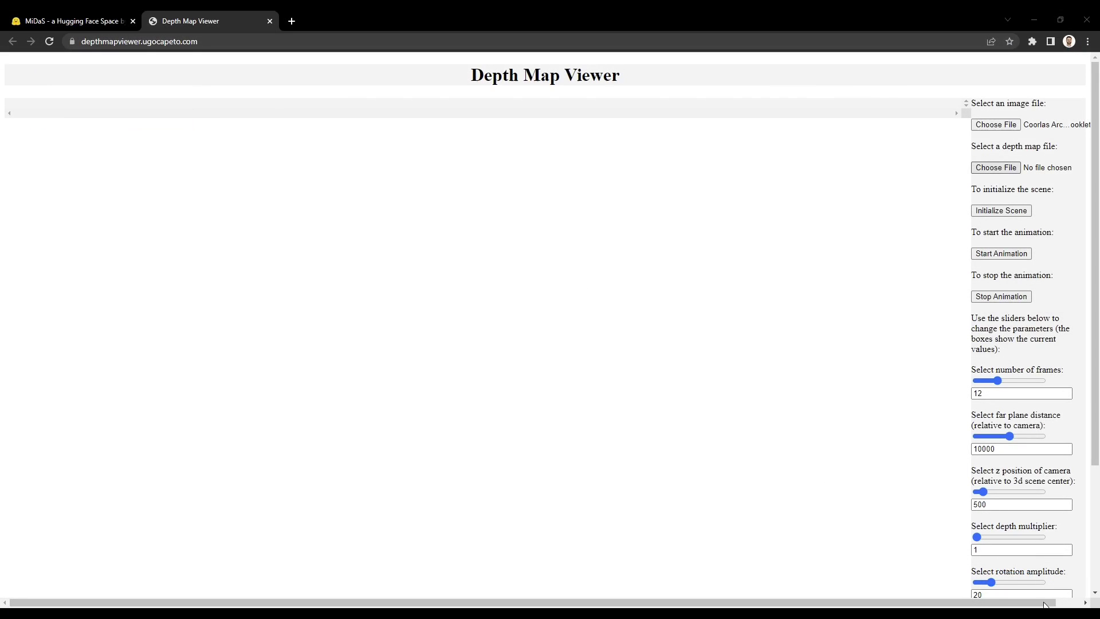
left_click(1017, 215)
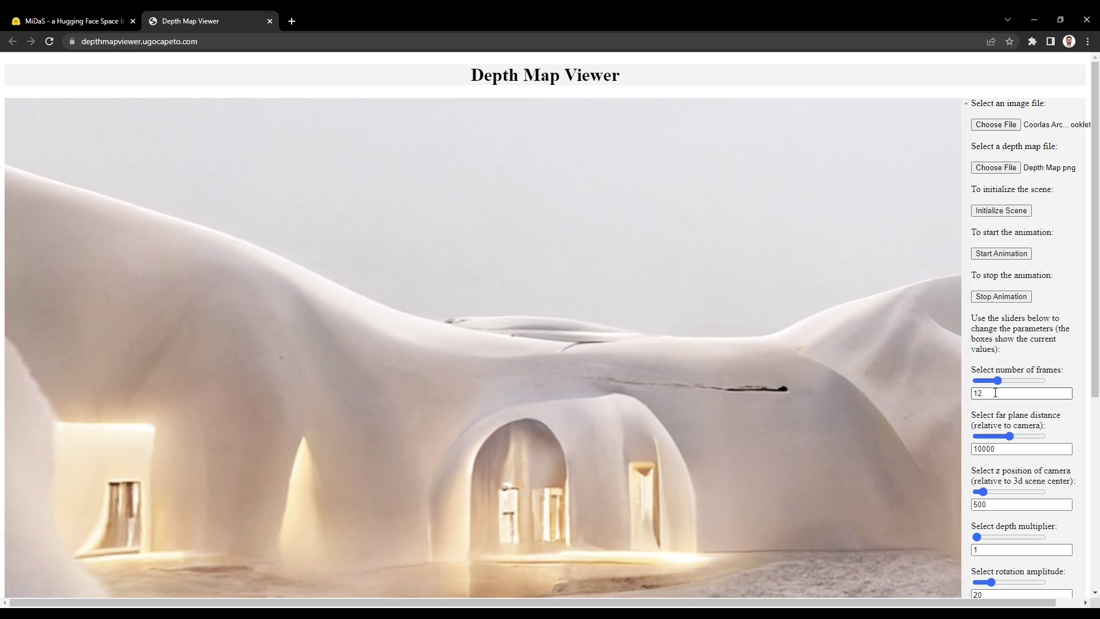
Step: Set the animation frame count to 36
left_click_drag(1094, 280, 1094, 368)
left_click(1031, 238)
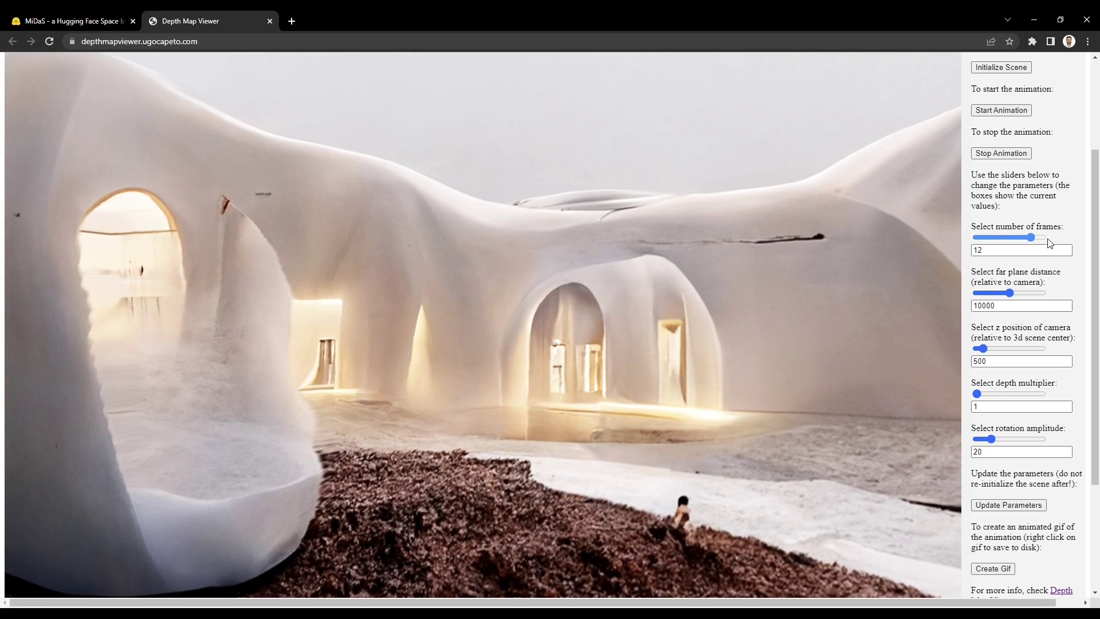
left_click(1043, 238)
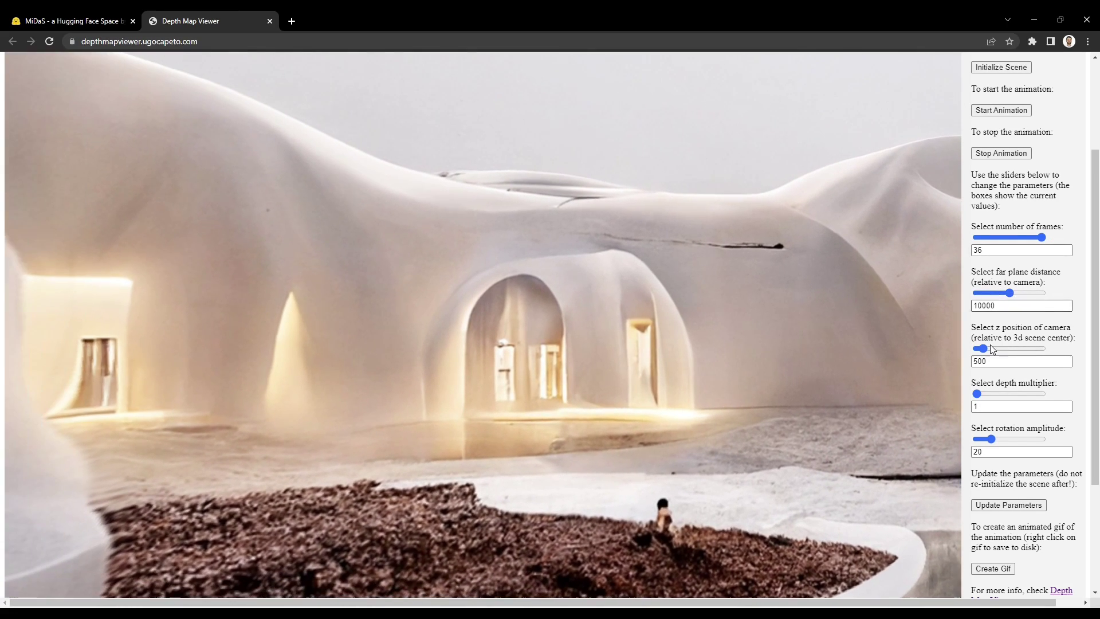
Step: Set z position 2168, depth multiplier 10 and rotation amplitude 30, then update the parameters
left_click_drag(987, 349, 1011, 350)
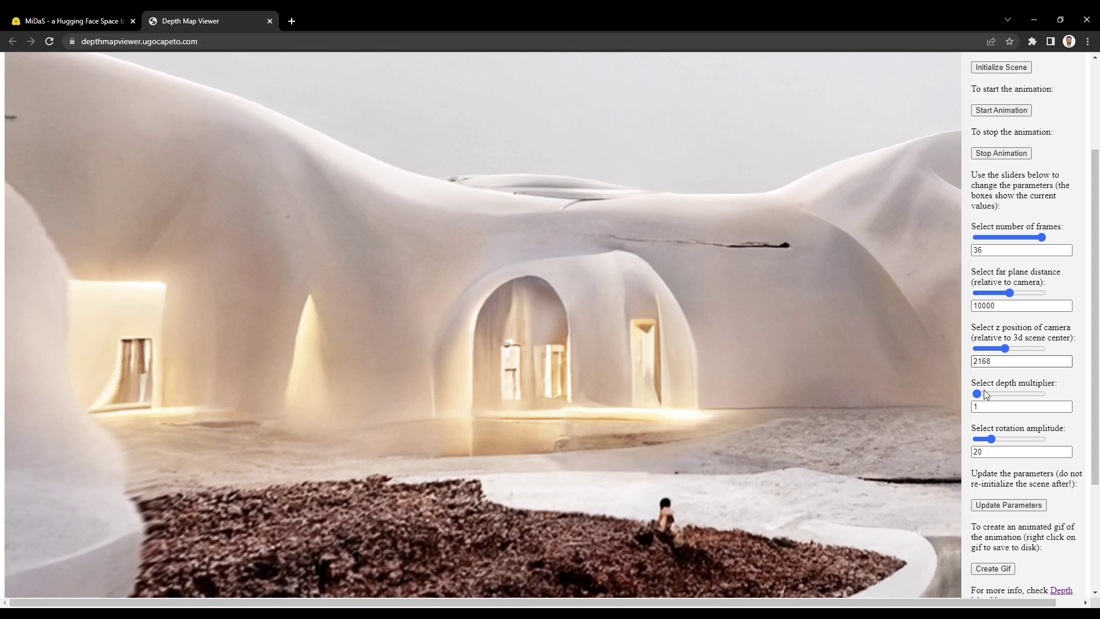
left_click_drag(977, 393, 1044, 395)
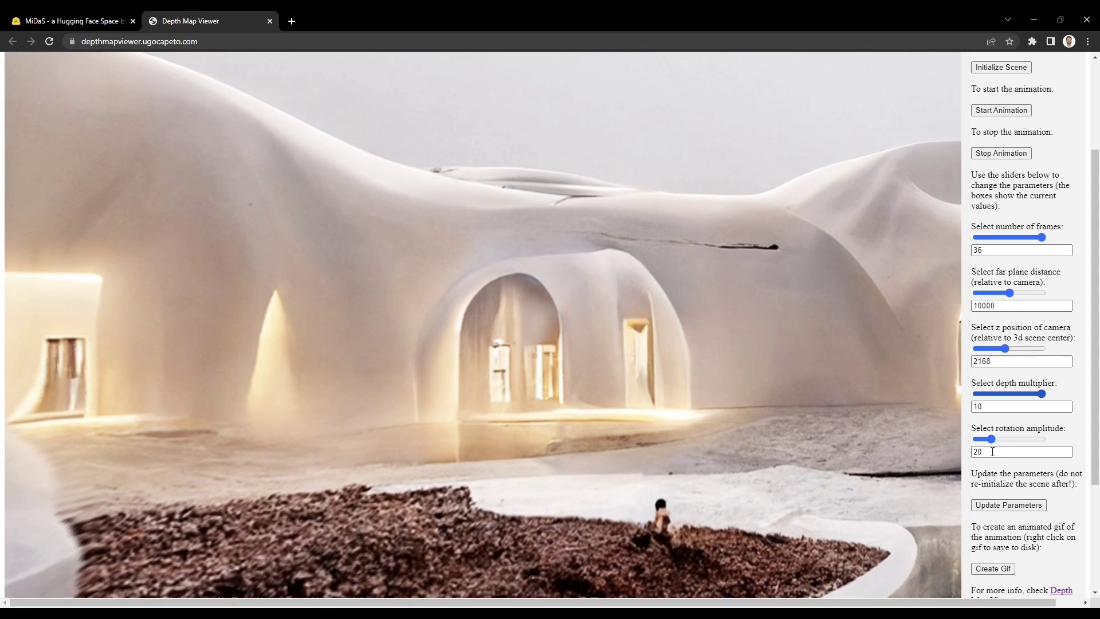
left_click_drag(991, 439, 998, 444)
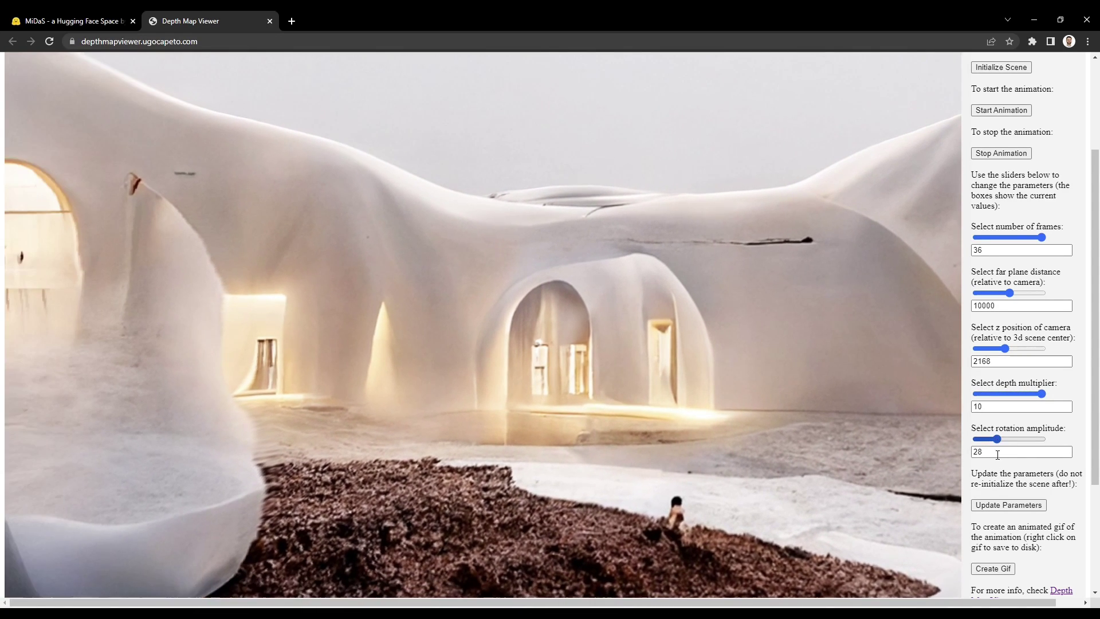
double_click(977, 452)
type("30")
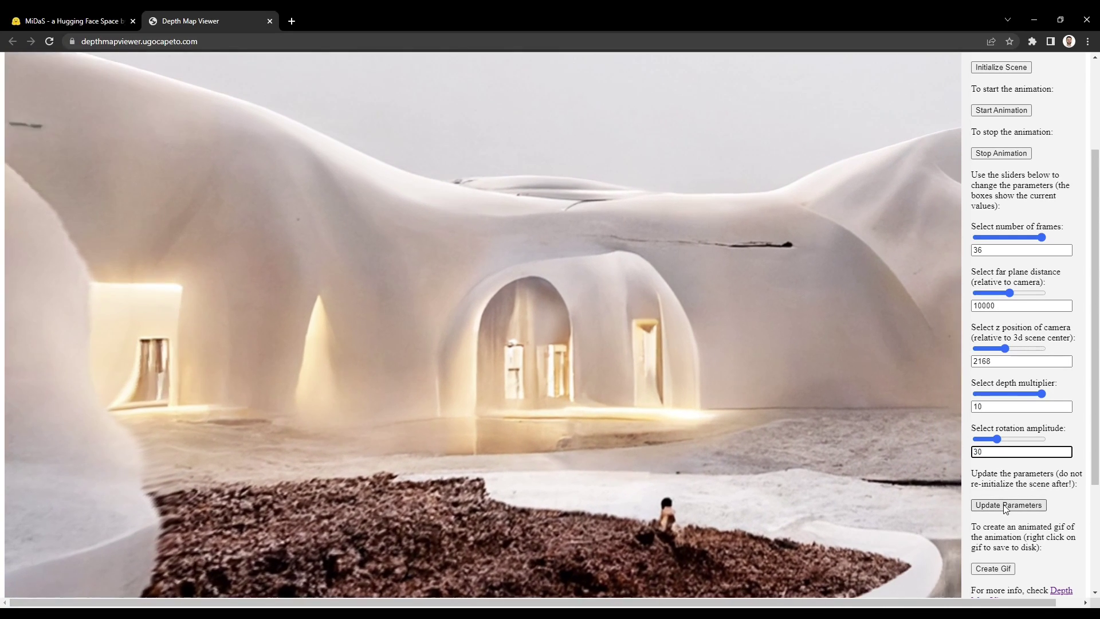
left_click(1006, 506)
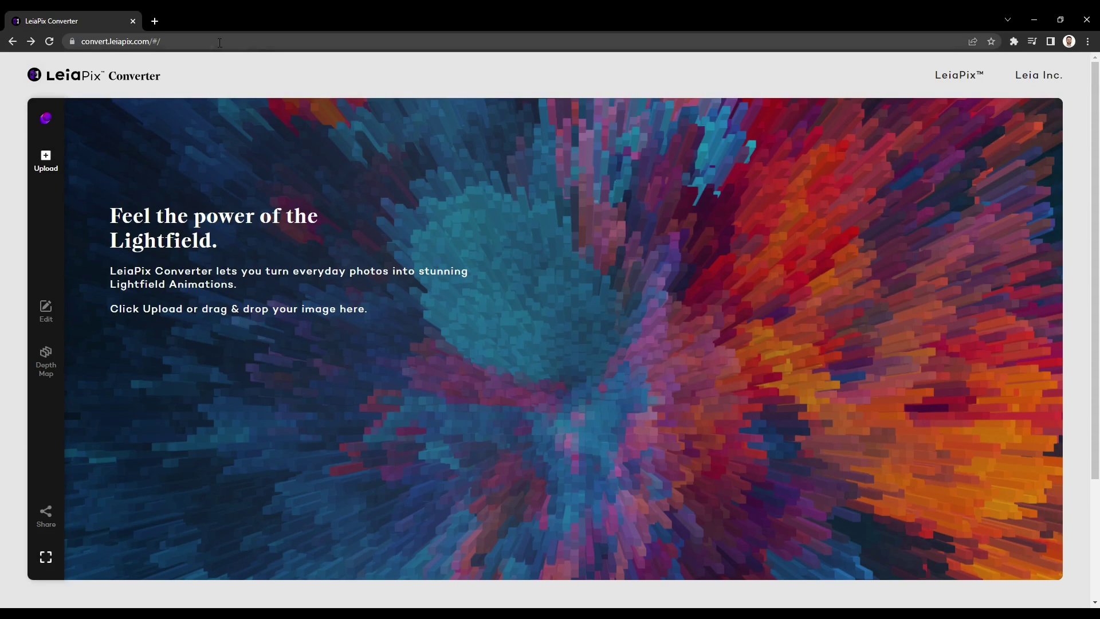
Step: Upload 'Coorlas Architecture - Midjourney Booklet_09' from the Desktop into LeiaPix Converter
double_click(187, 45)
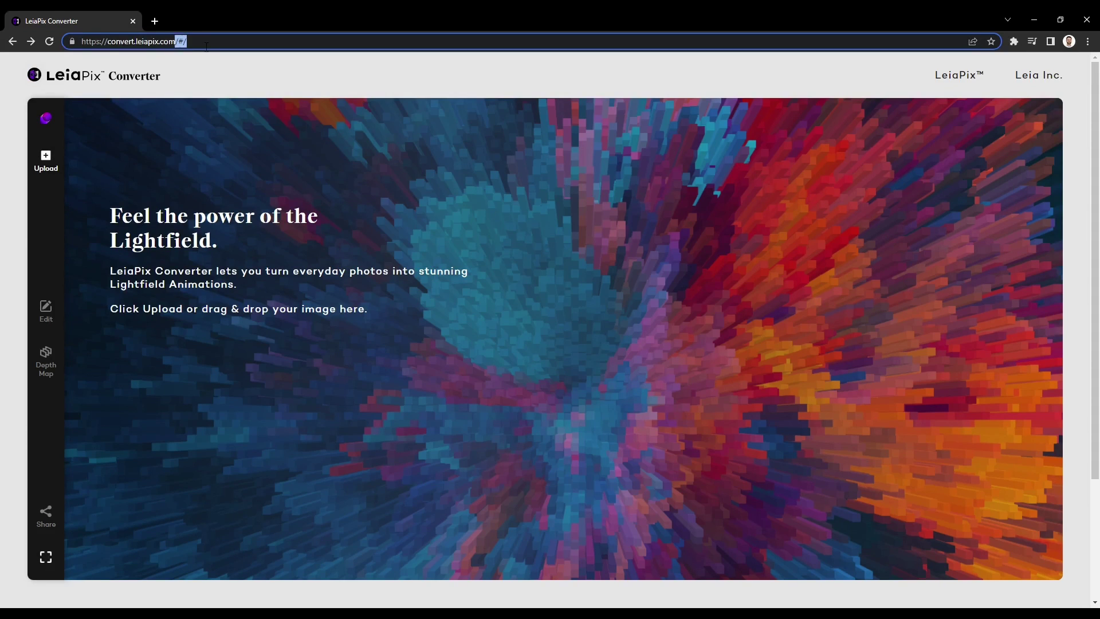
left_click(49, 160)
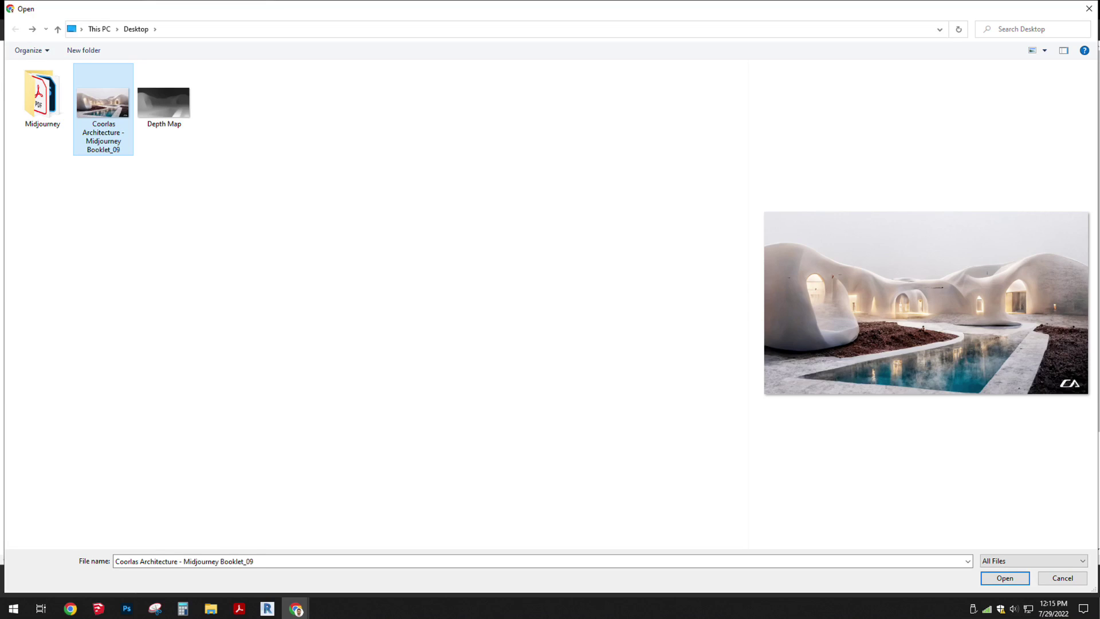
key("Return")
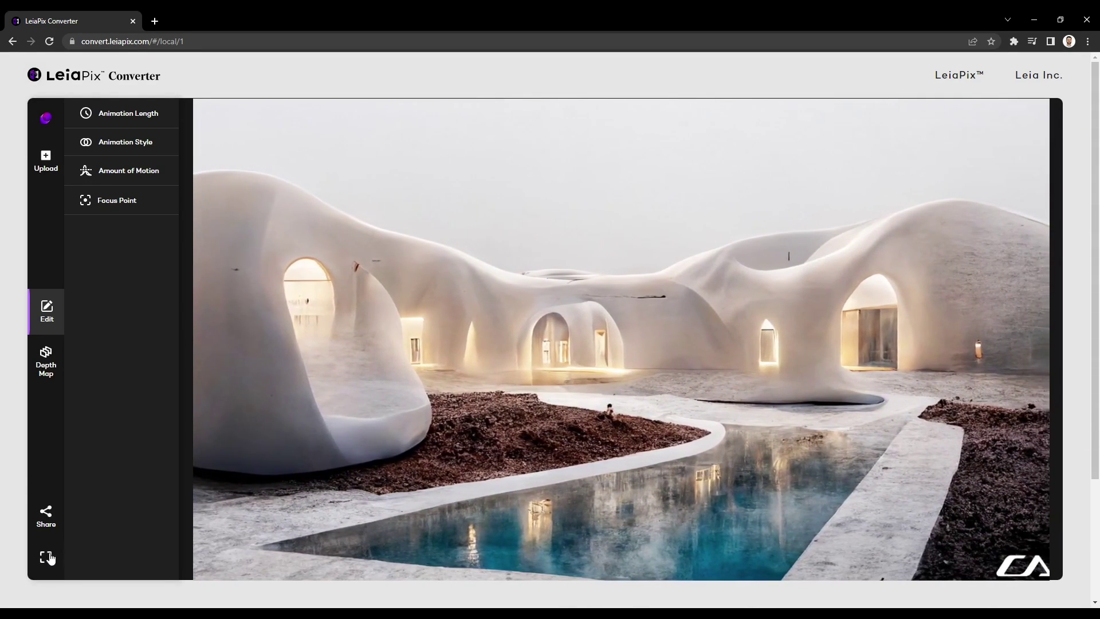
Step: Expand the editor to fill the window and set the animation length to 6 seconds
left_click(46, 558)
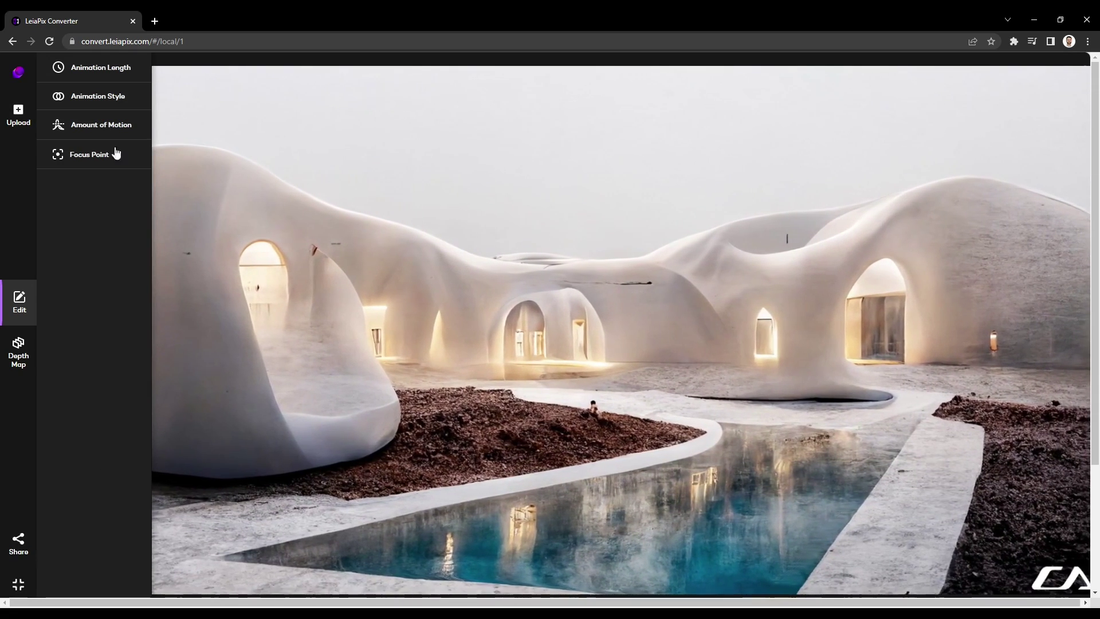
left_click(112, 69)
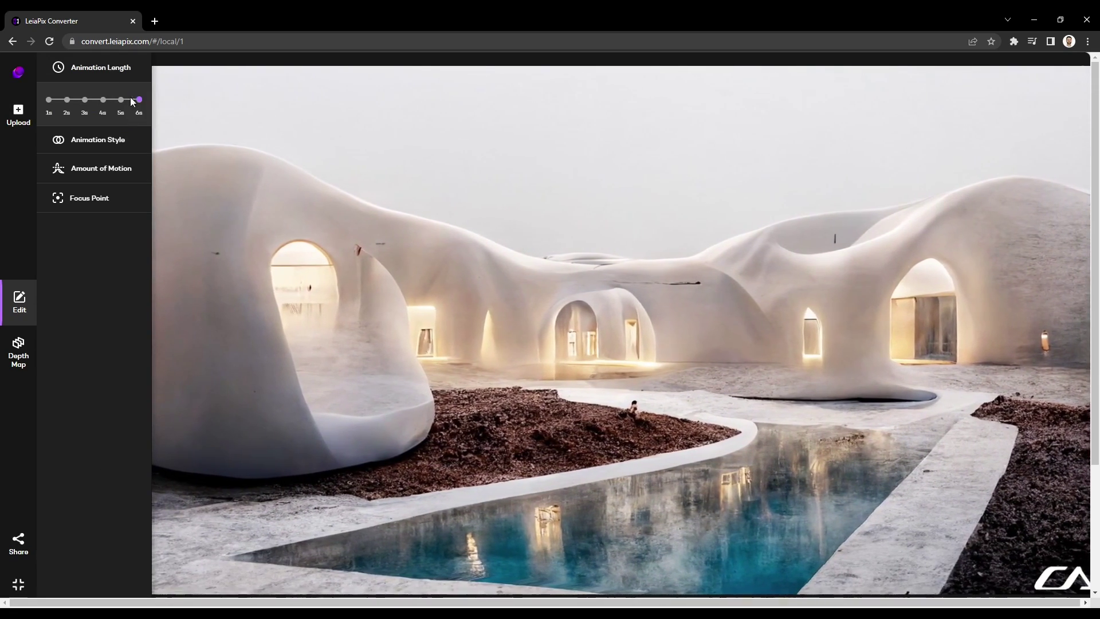
left_click(58, 109)
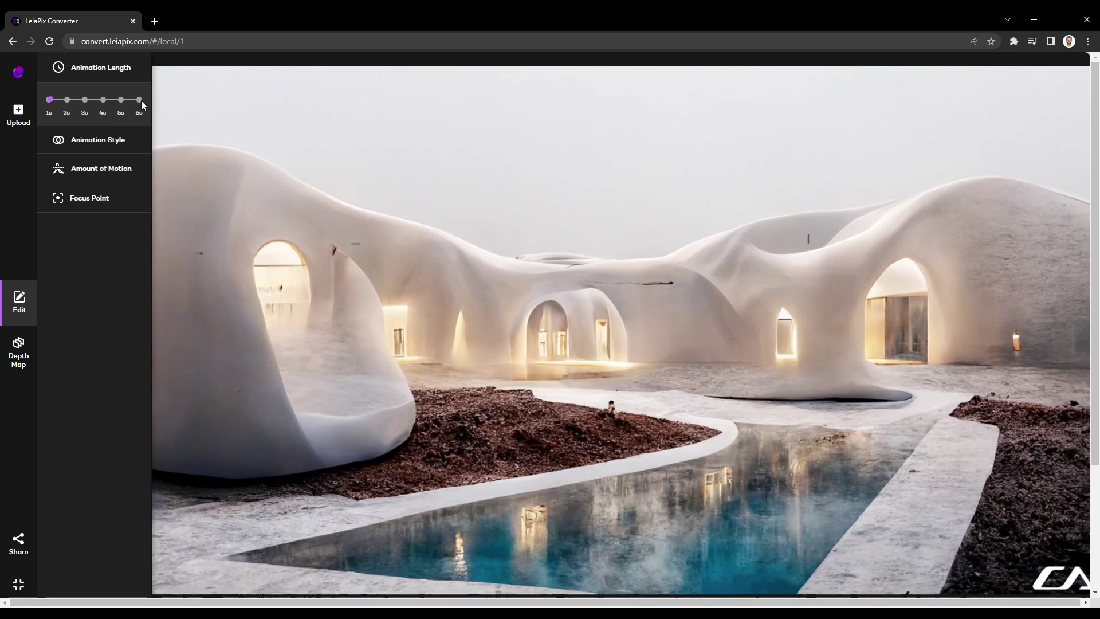
left_click(139, 100)
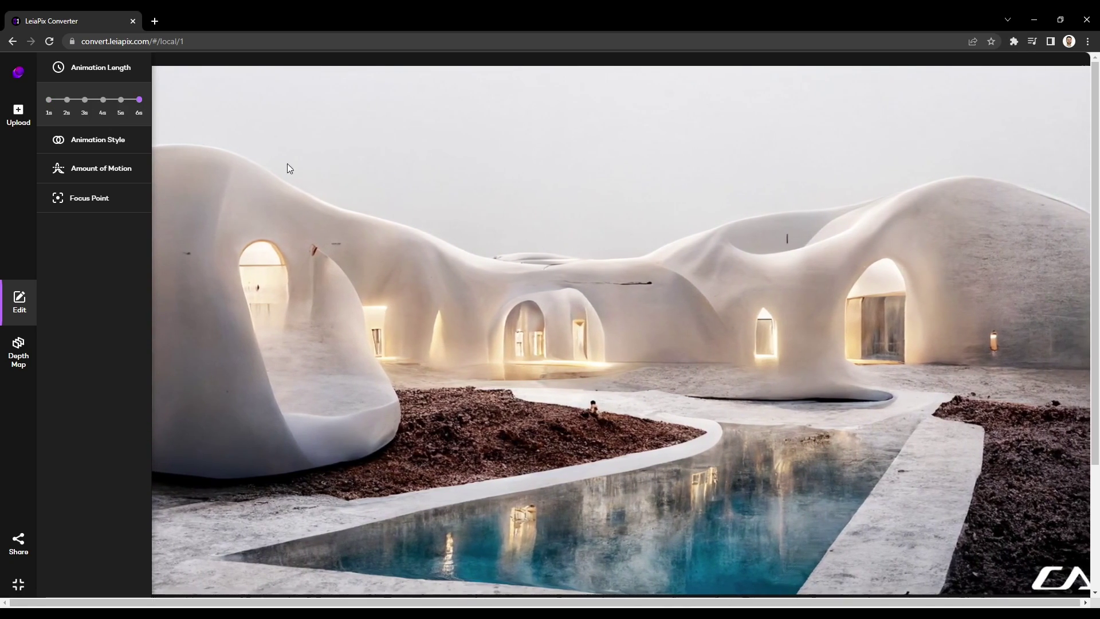
Step: Set the animation style to Horizontal after trying Wide Circle and Vertical
left_click(123, 141)
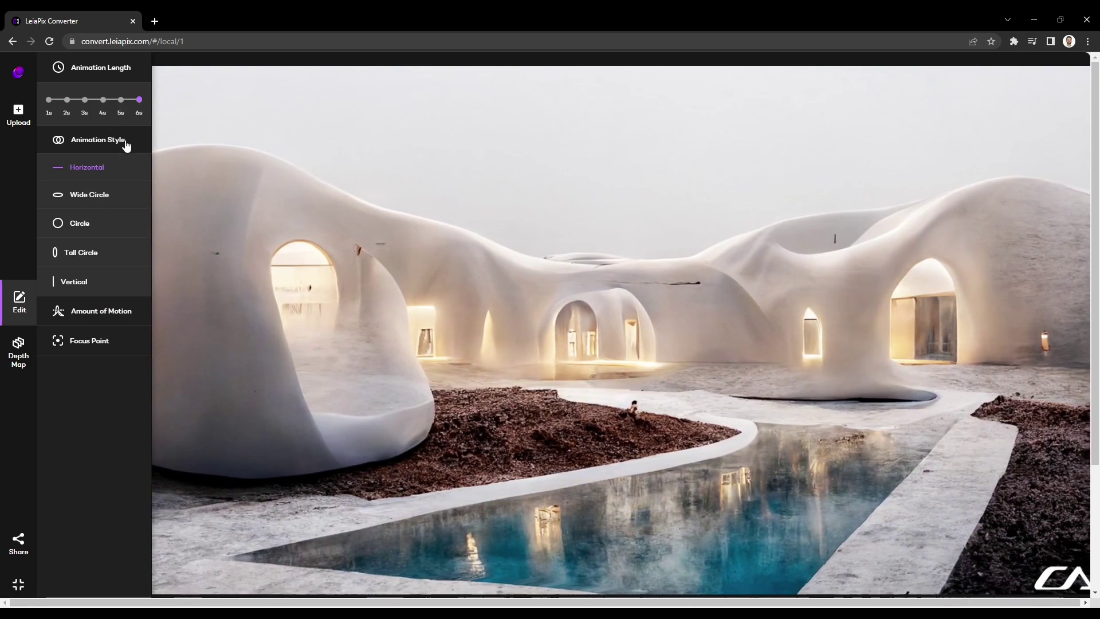
left_click(105, 196)
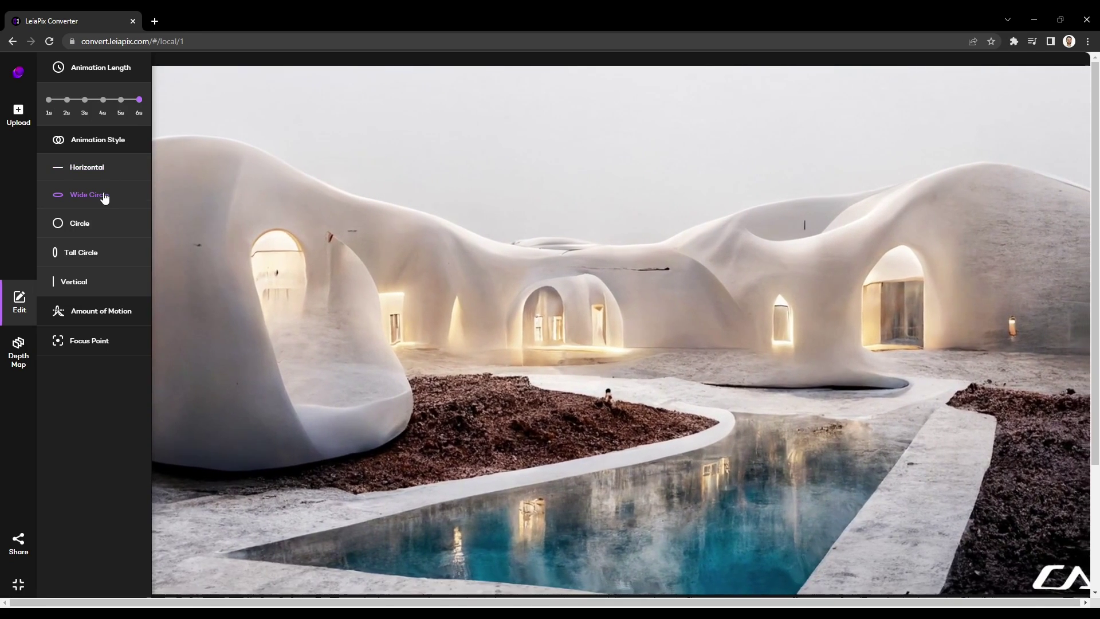
left_click(74, 282)
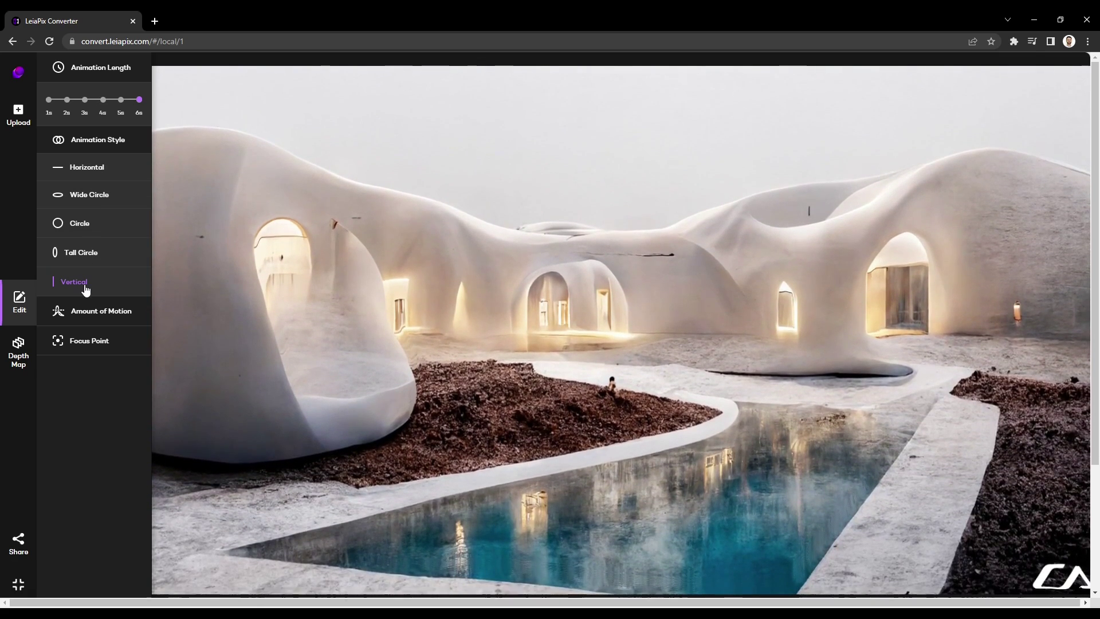
left_click(110, 166)
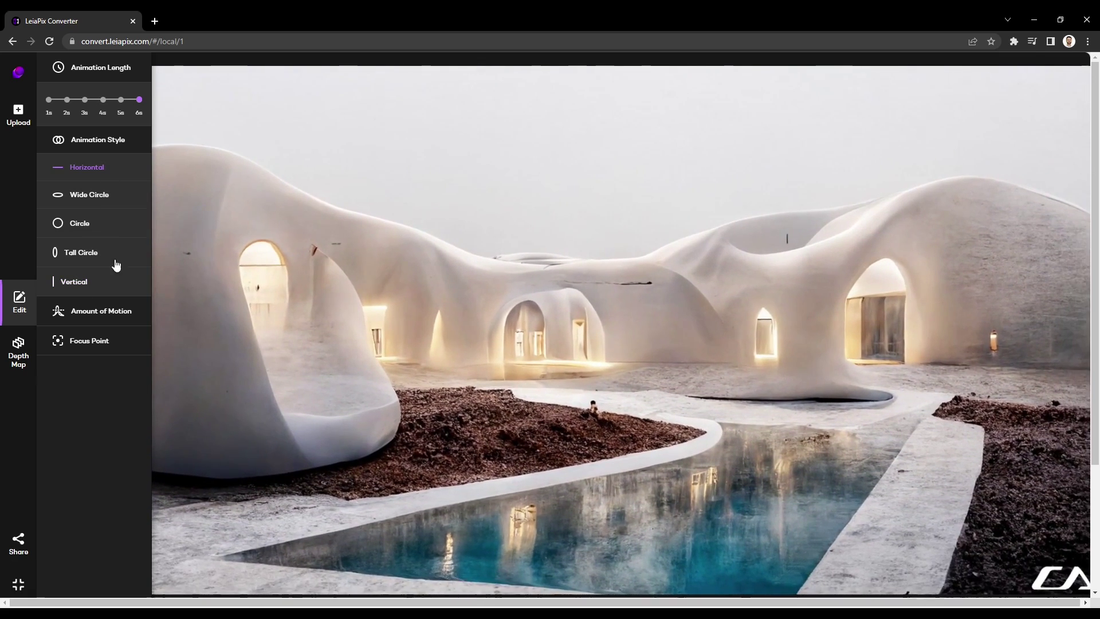
left_click(111, 142)
left_click(109, 68)
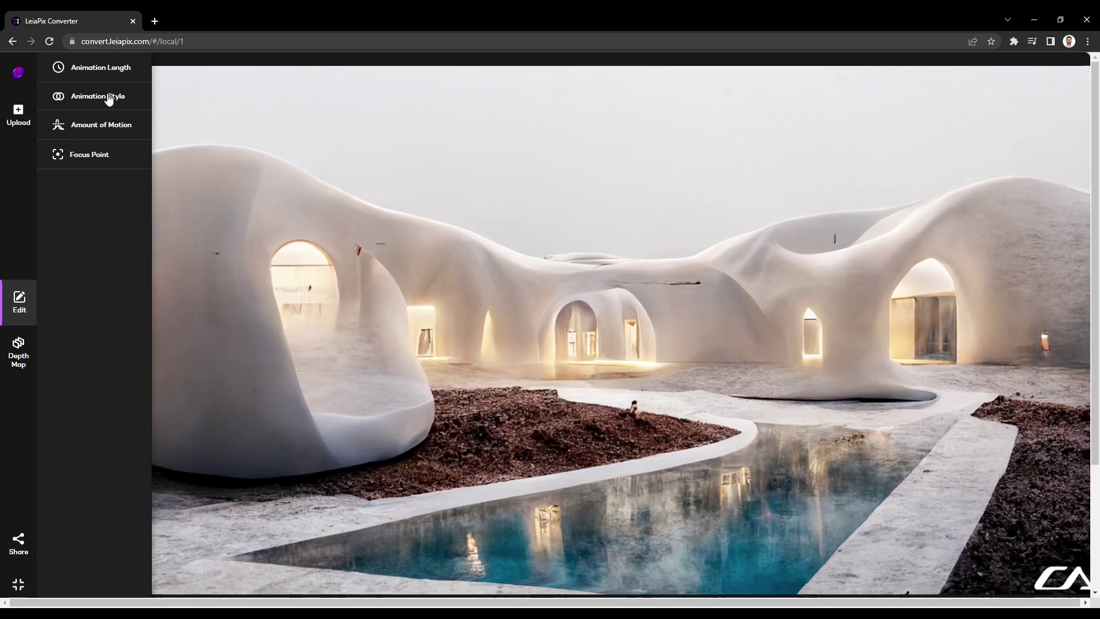
Step: Set the amount of motion to More and the focus point to Close
left_click(105, 127)
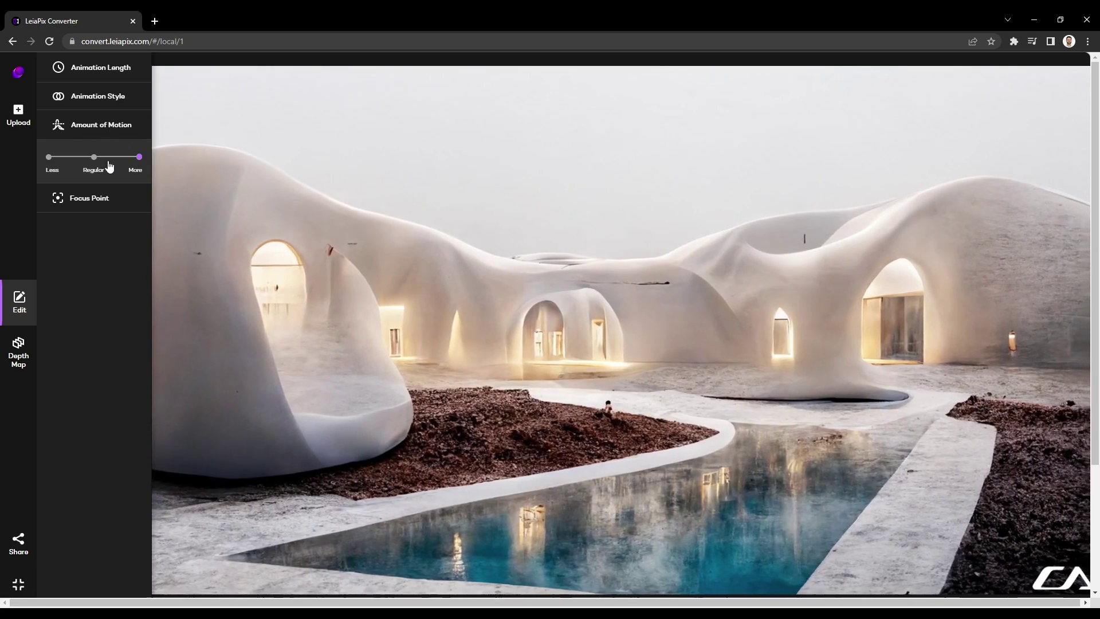
left_click(49, 157)
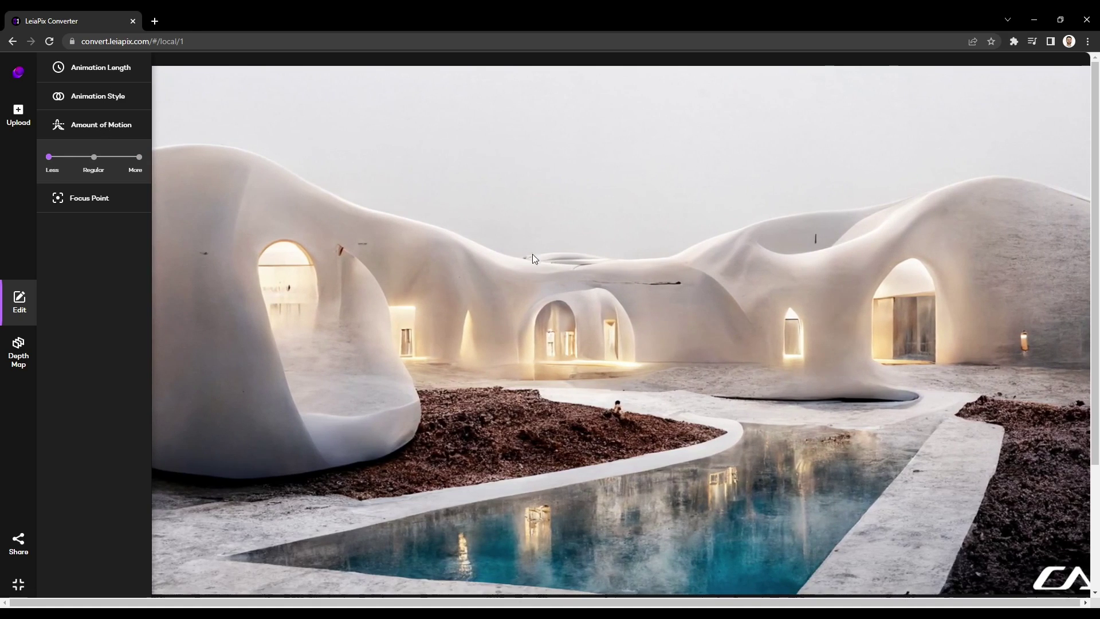
left_click(95, 157)
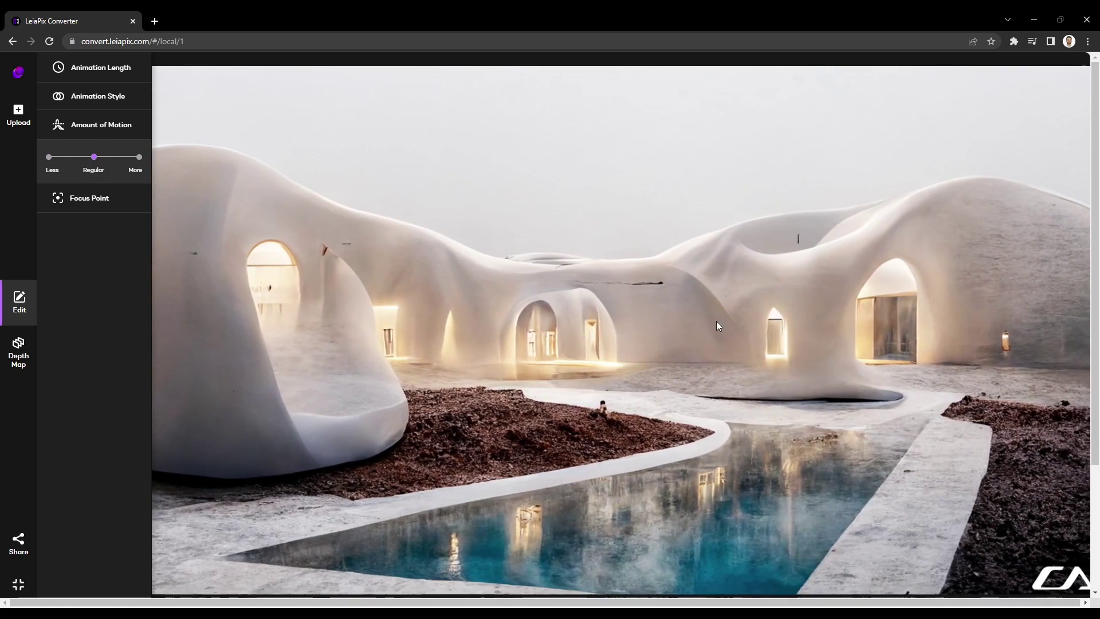
left_click(139, 157)
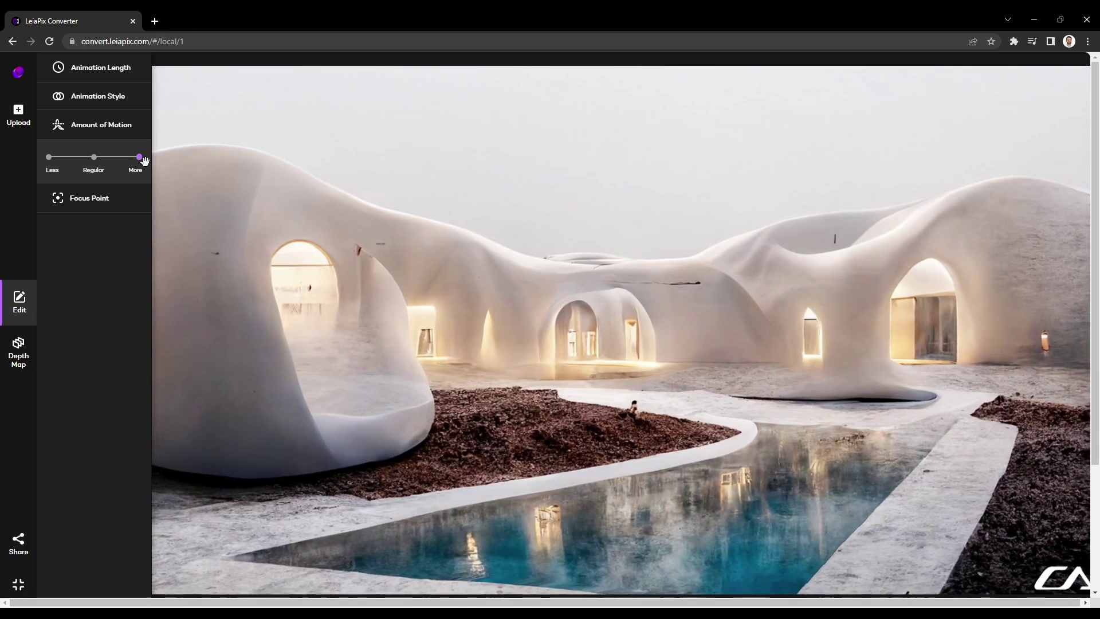
left_click(98, 200)
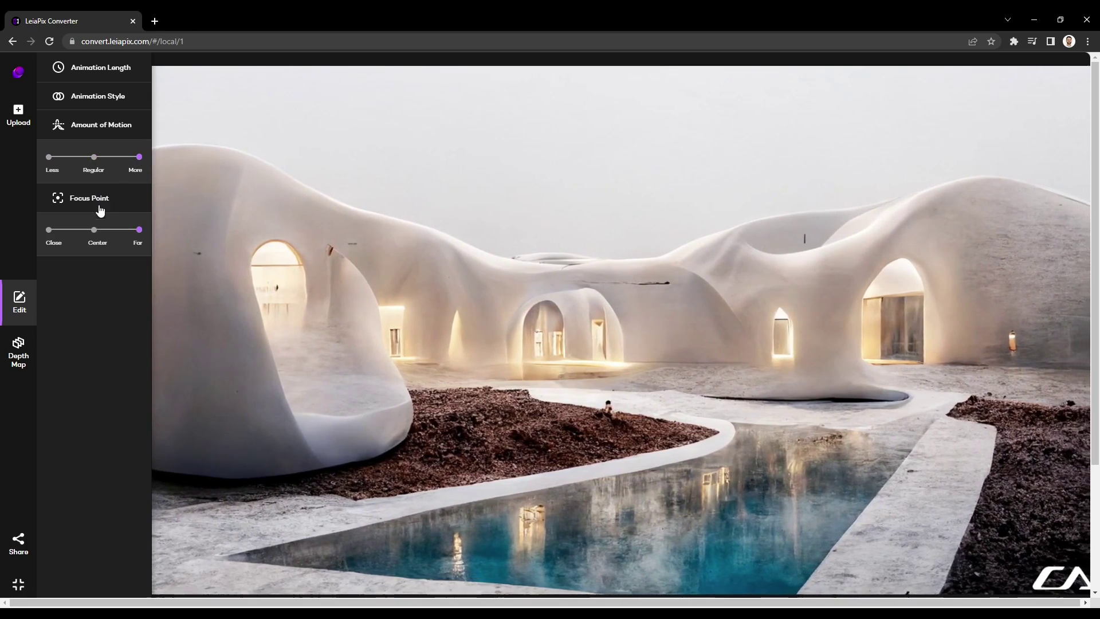
left_click(49, 230)
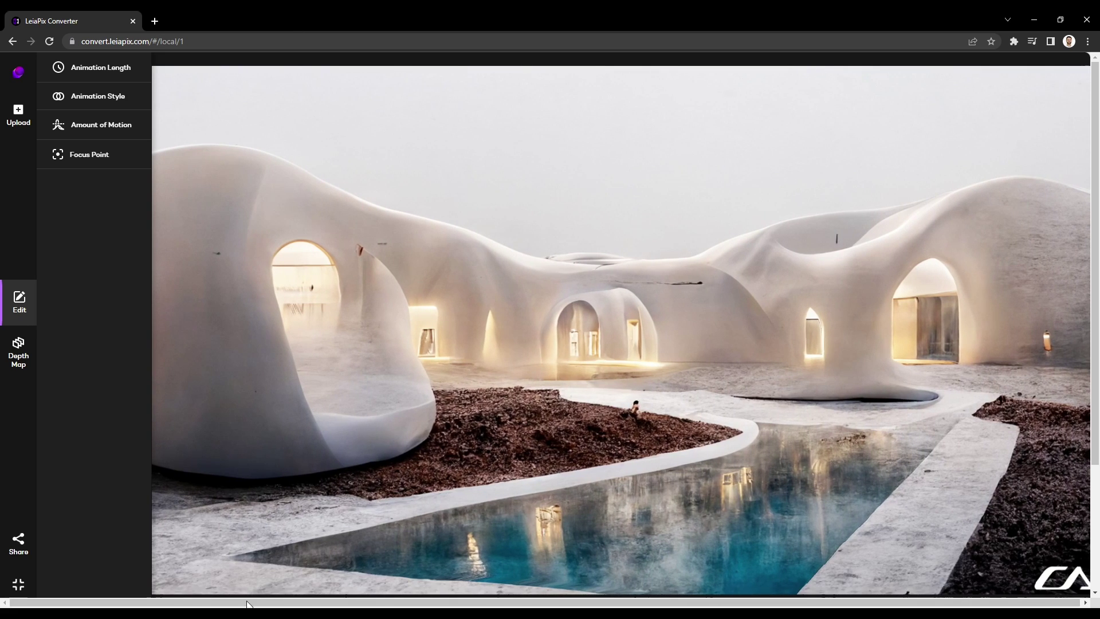
Step: Undo the last brush stroke in the Depth Map editor, then preview the colour animation
left_click(23, 352)
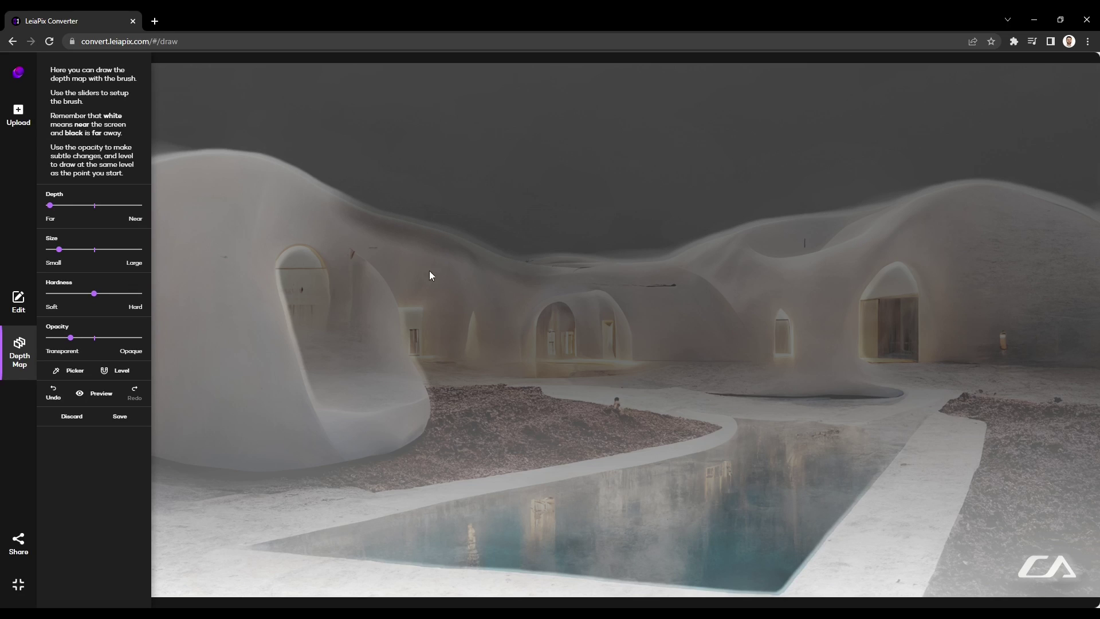
left_click(58, 400)
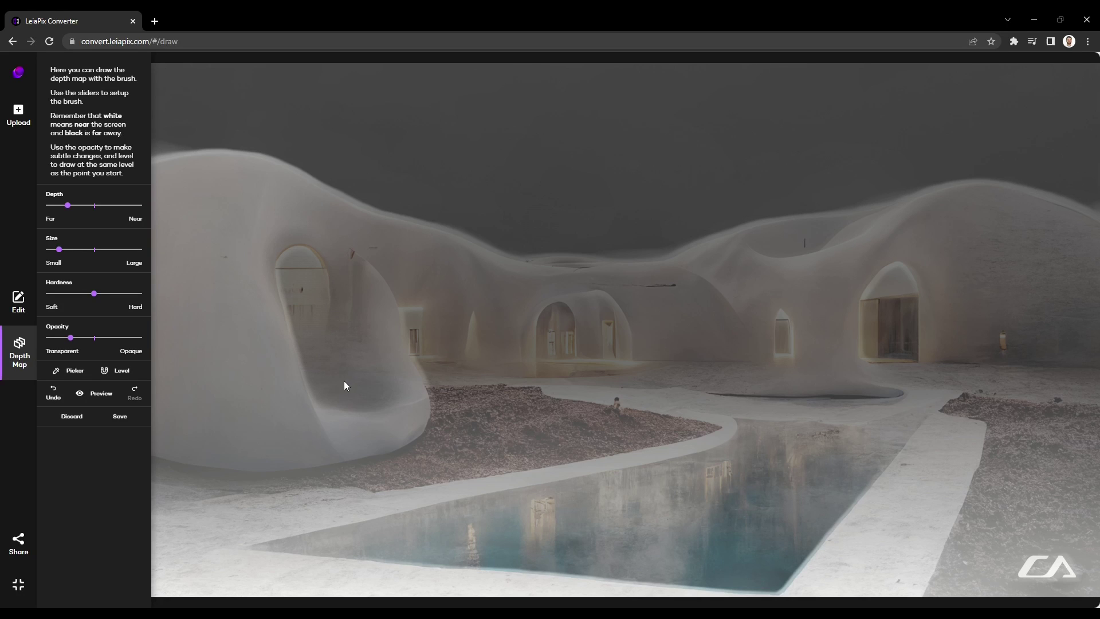
left_click(102, 394)
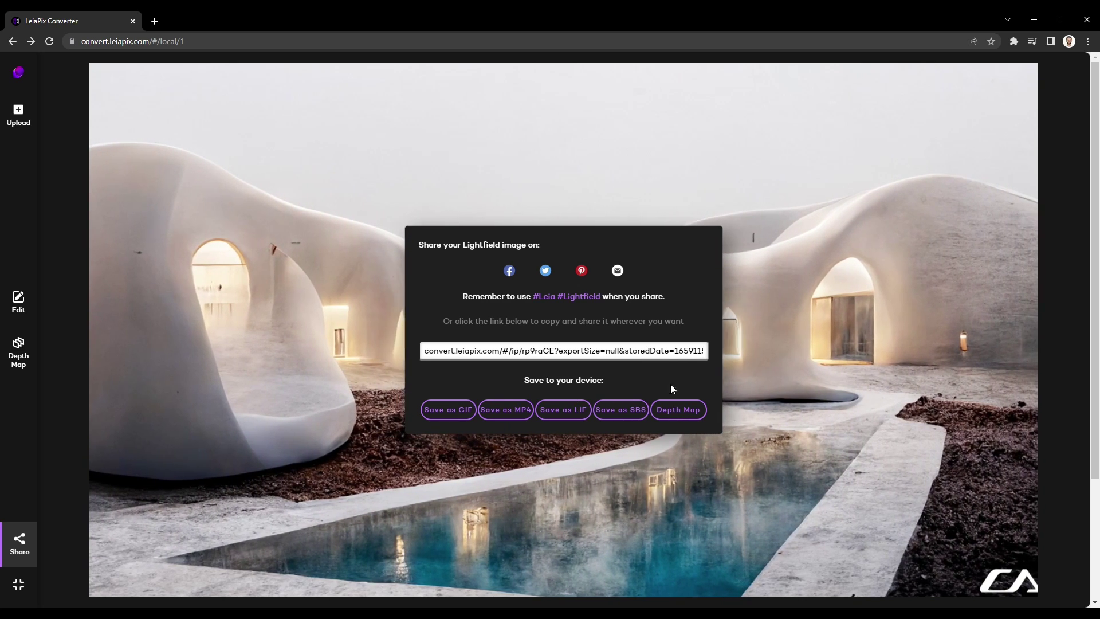
Step: Save the animation as a Full Size MP4
left_click(506, 409)
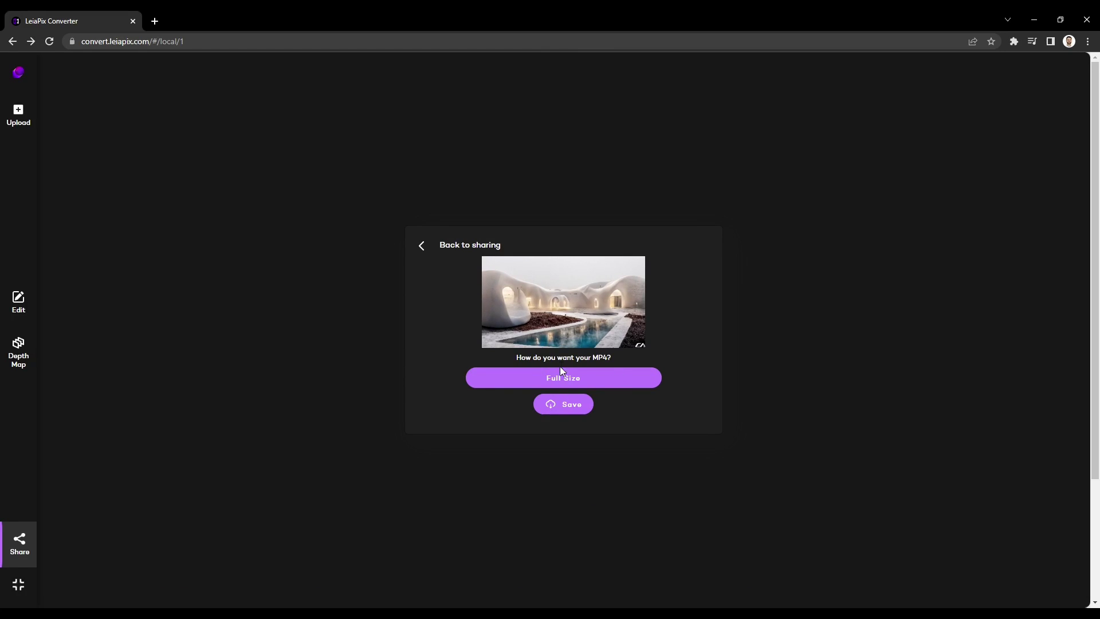
left_click(572, 405)
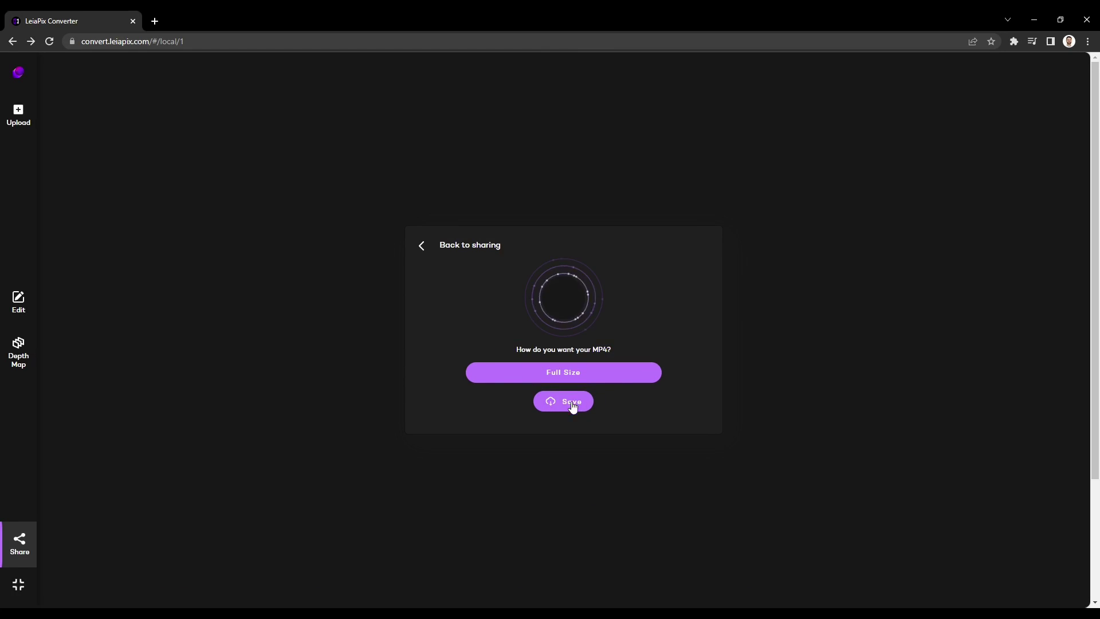